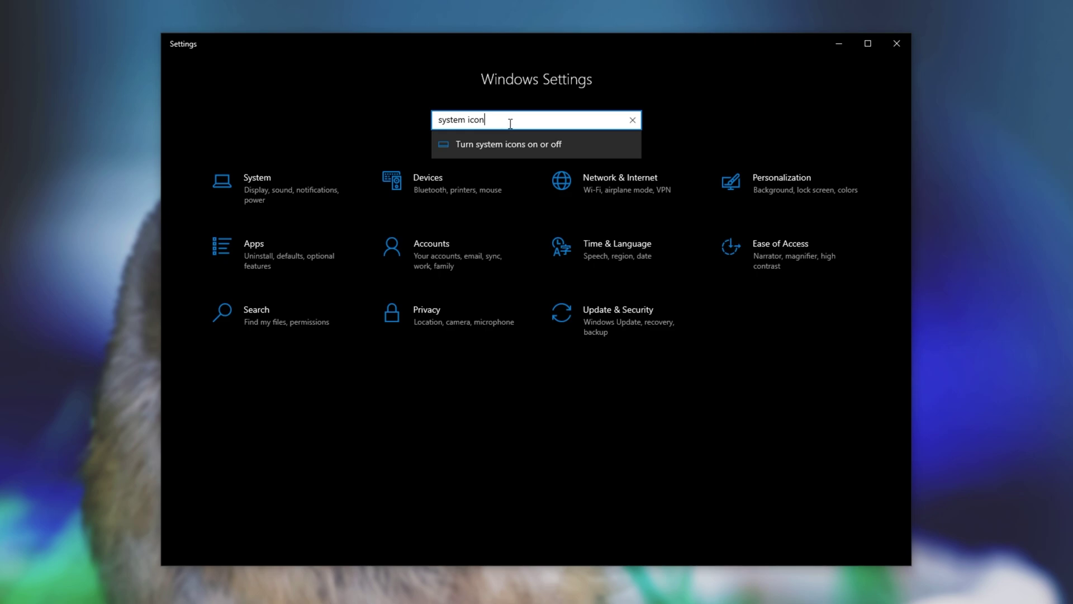
# - Open the page for turning system icons on or off and toggle the Clock icon repeatedly, leaving it on
pyautogui.click(517, 146)
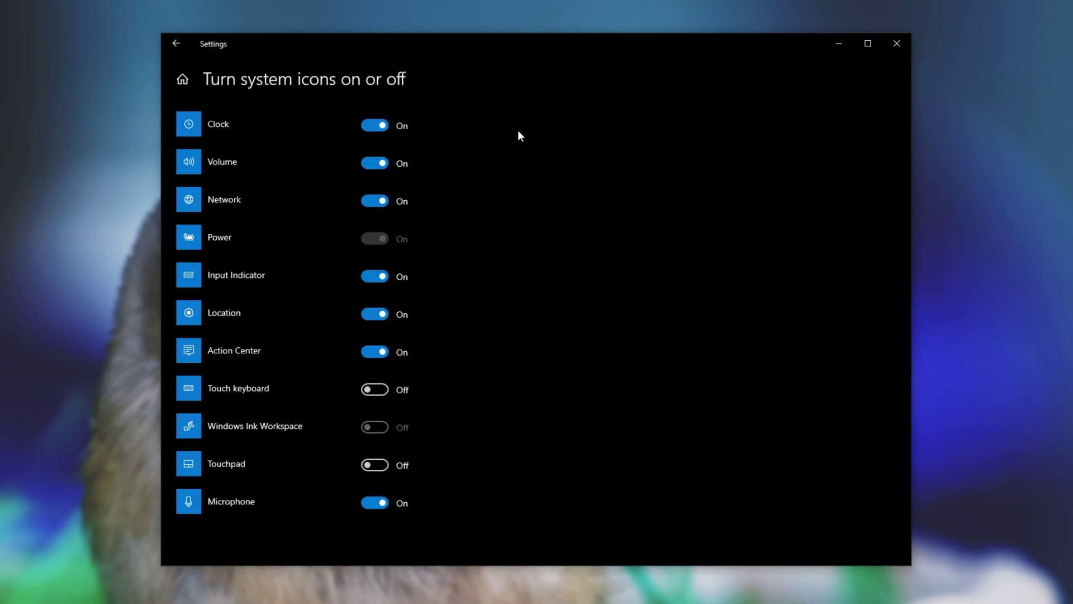
pyautogui.click(371, 125)
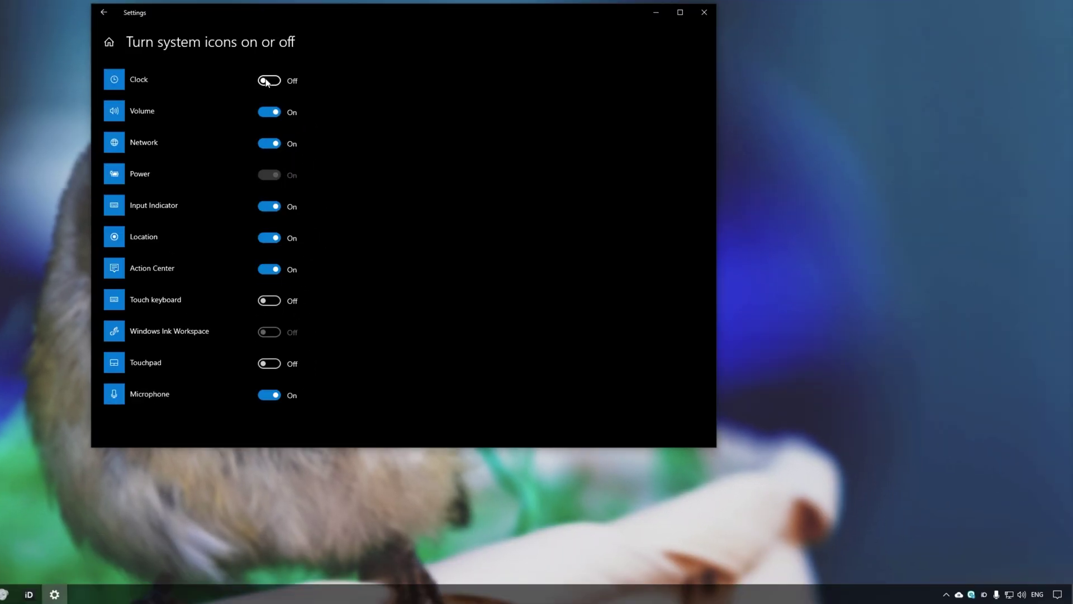
pyautogui.click(268, 81)
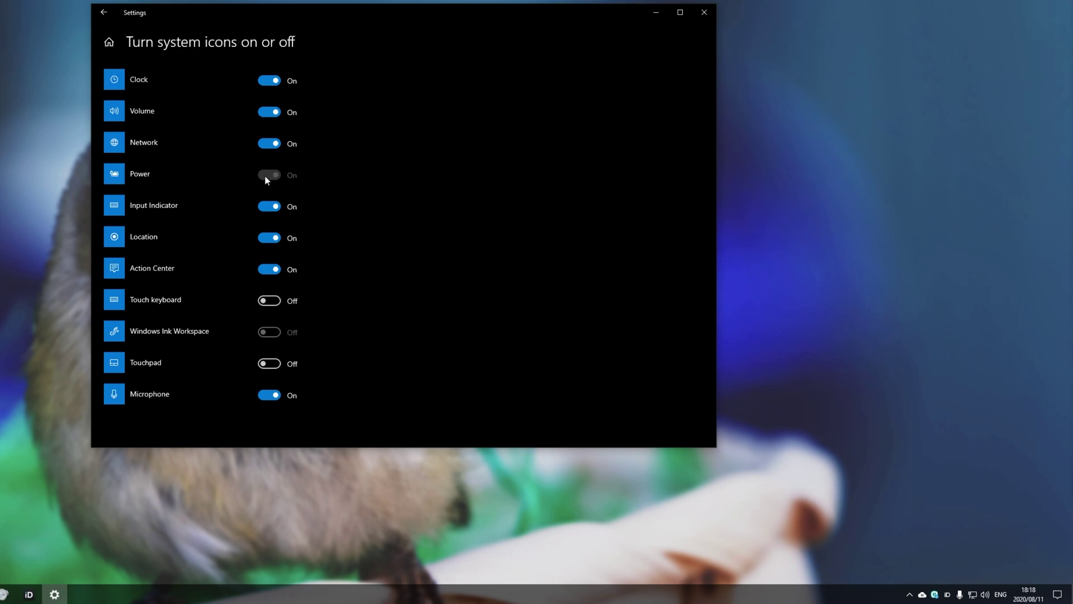
pyautogui.click(268, 83)
pyautogui.click(268, 84)
pyautogui.click(269, 83)
pyautogui.click(276, 84)
pyautogui.click(275, 89)
pyautogui.click(280, 92)
# - Turn off the Location, Action Center, Microphone and Input Indicator system icons, and toggle the Clock off and on again
pyautogui.click(265, 239)
pyautogui.click(270, 270)
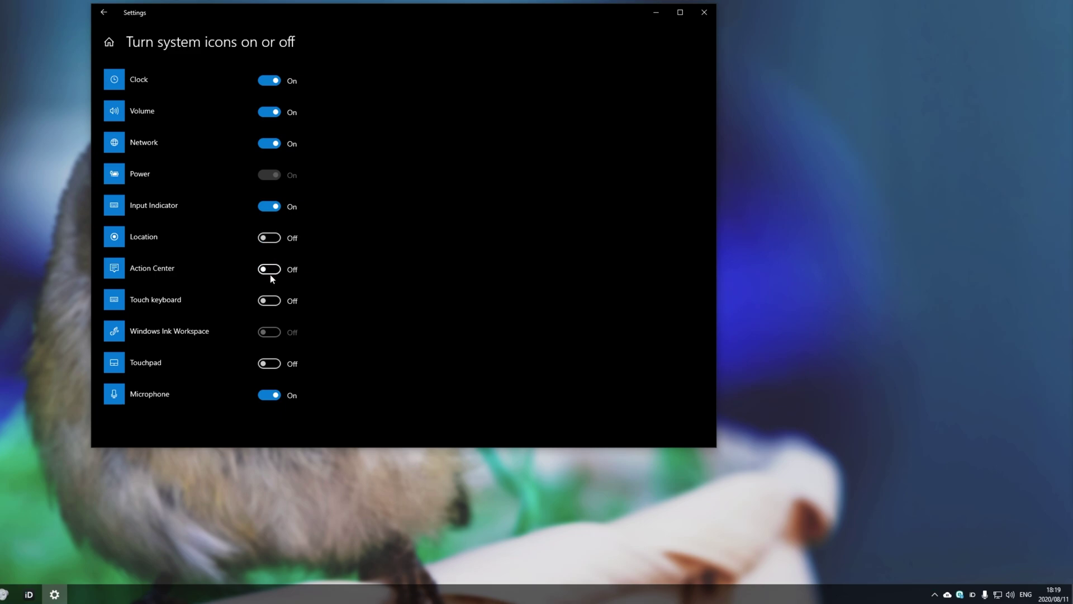
pyautogui.click(272, 396)
pyautogui.click(269, 206)
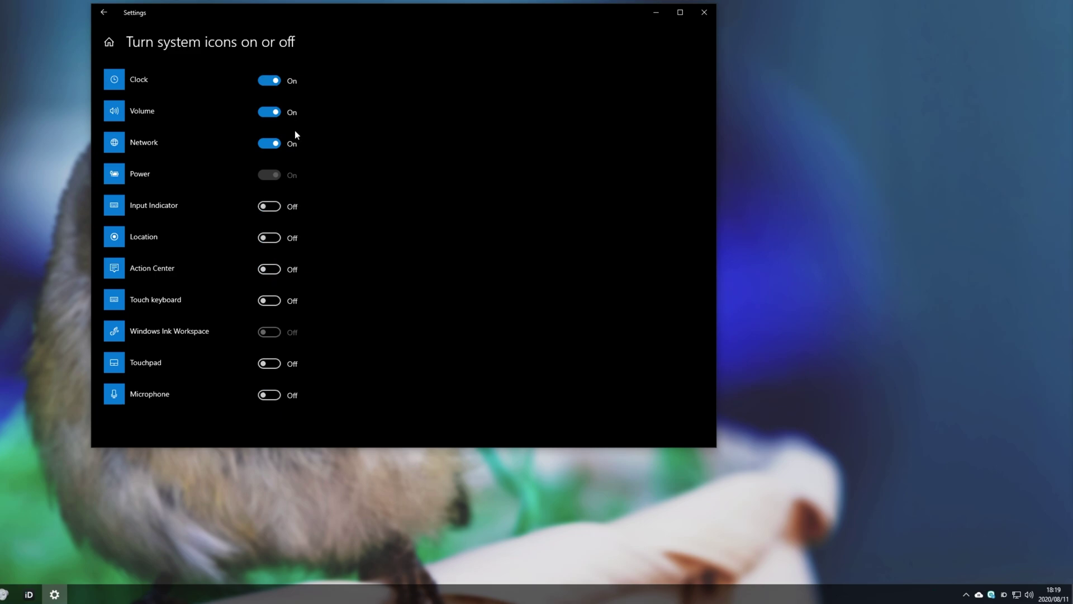
pyautogui.click(272, 81)
pyautogui.click(272, 81)
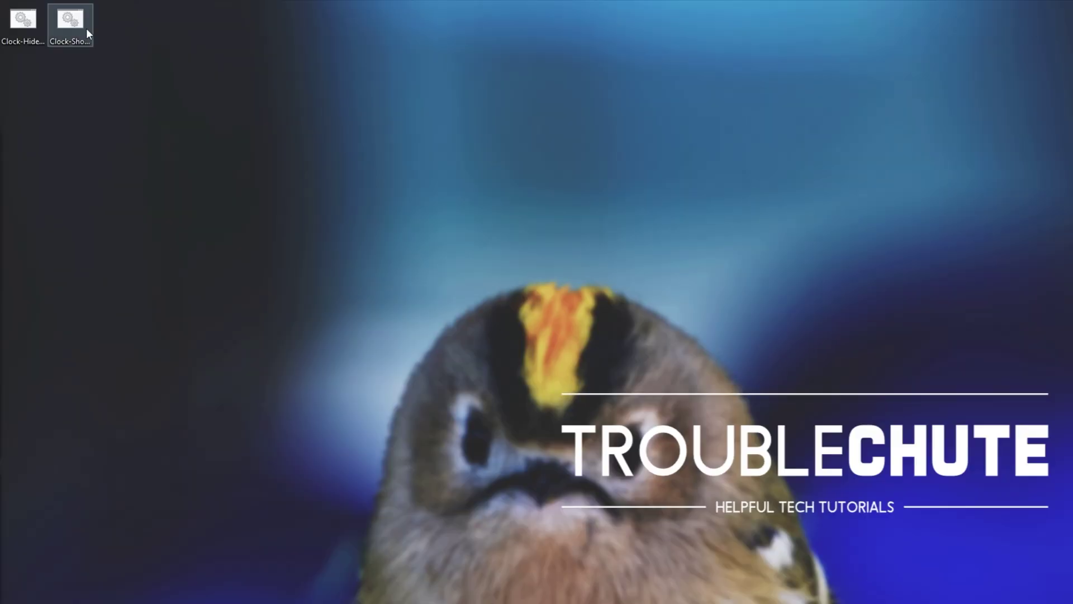
pyautogui.moveTo(86, 28); pyautogui.dragTo(150, 38)
pyautogui.moveTo(21, 28); pyautogui.dragTo(72, 43)
pyautogui.moveTo(137, 99); pyautogui.dragTo(28, 25)
pyautogui.click(77, 99)
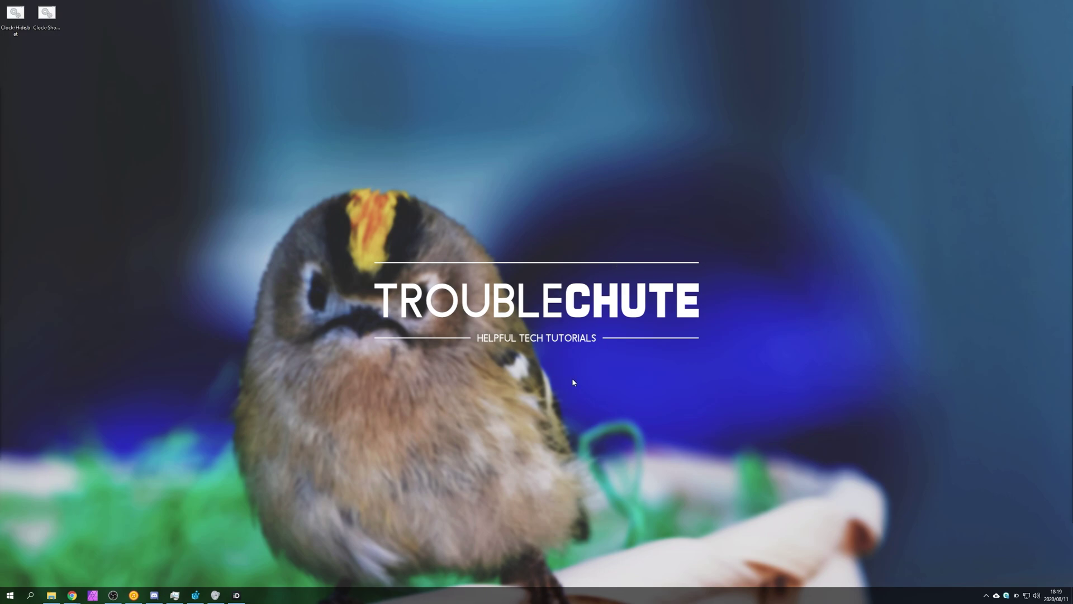
# - Launch the Local Group Policy Editor by running gpedit.msc
pyautogui.press('super+r')
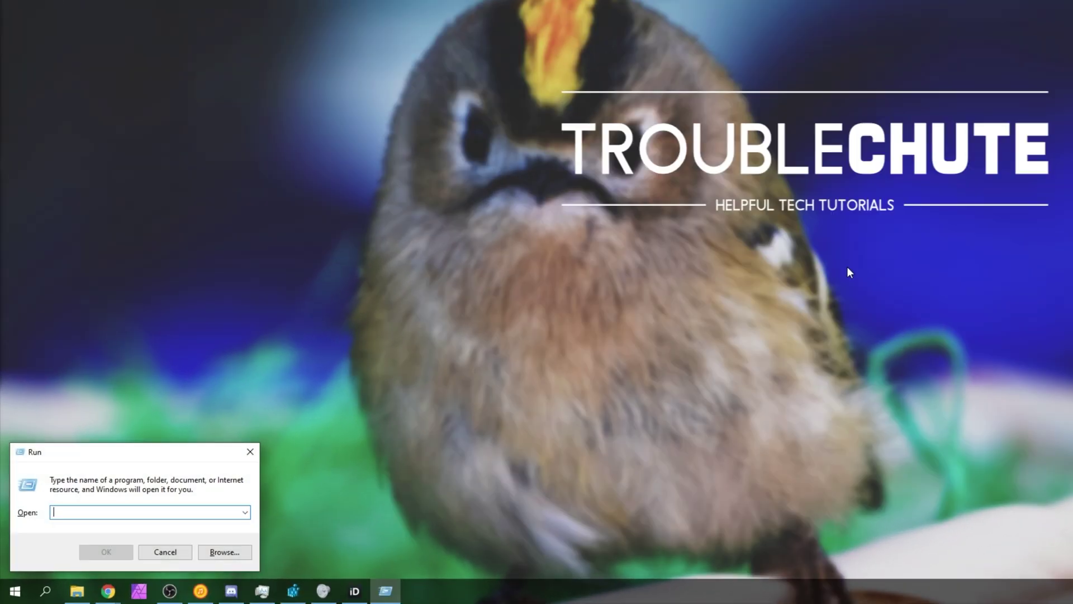
pyautogui.write('gpedit.msc')
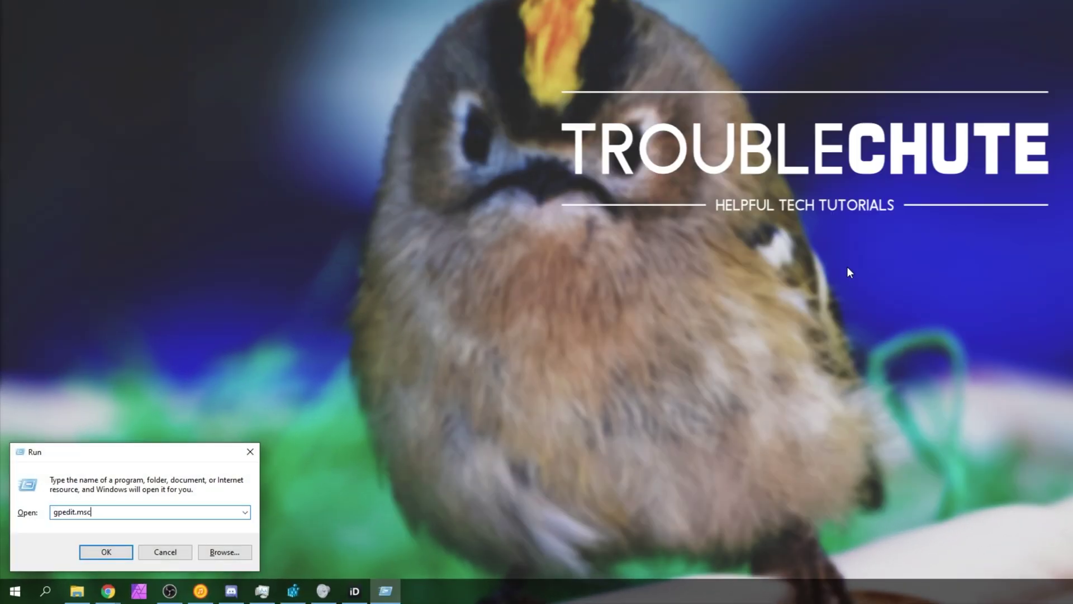
pyautogui.press('Return')
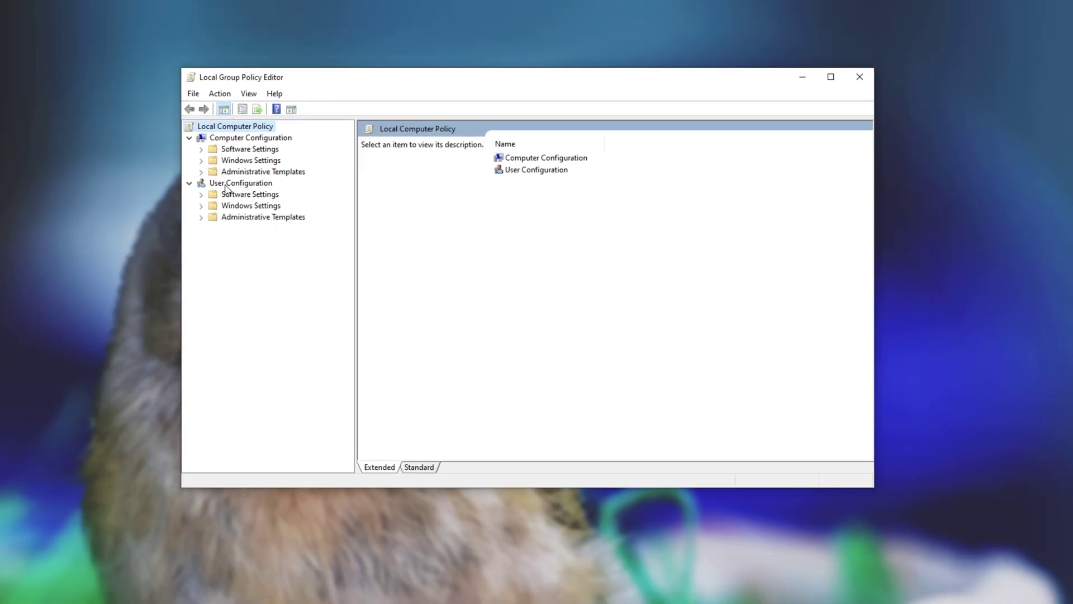
# - Display the Start Menu and Taskbar policies under Administrative Templates in User Configuration
pyautogui.click(226, 186)
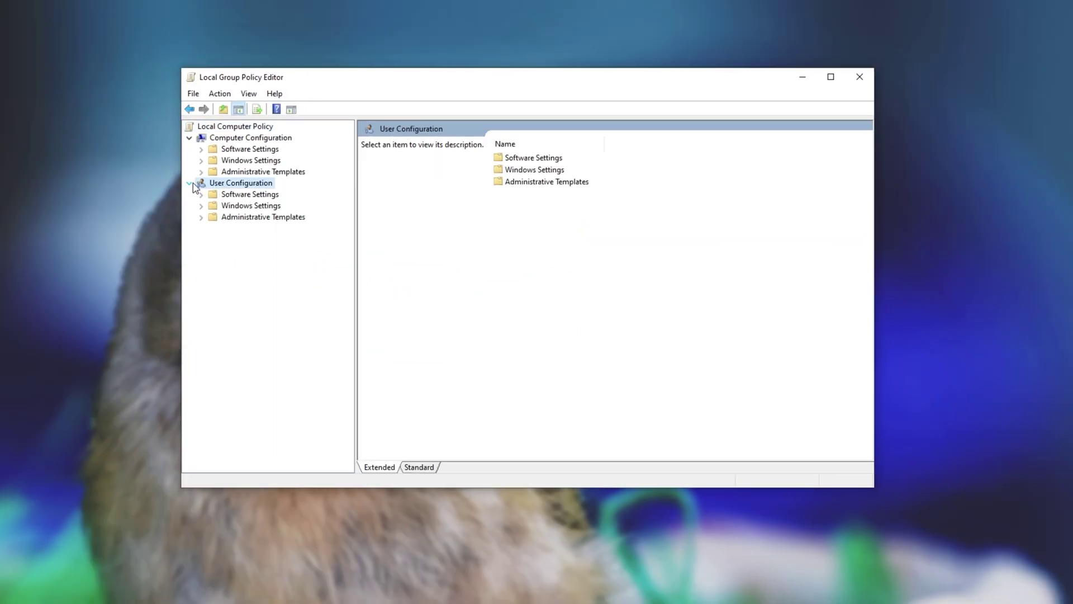
pyautogui.click(201, 218)
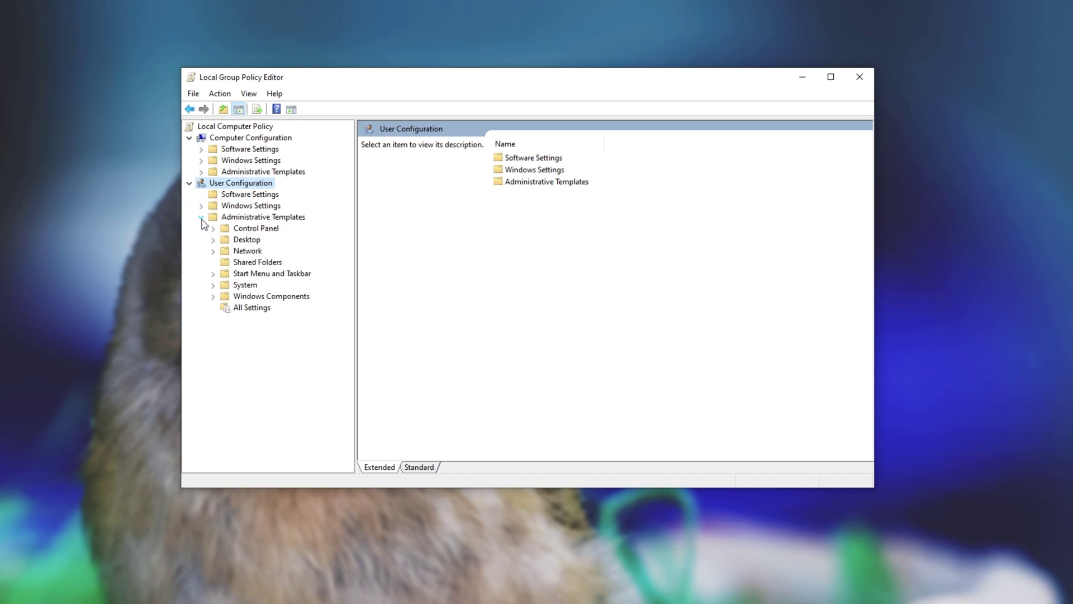
pyautogui.click(253, 274)
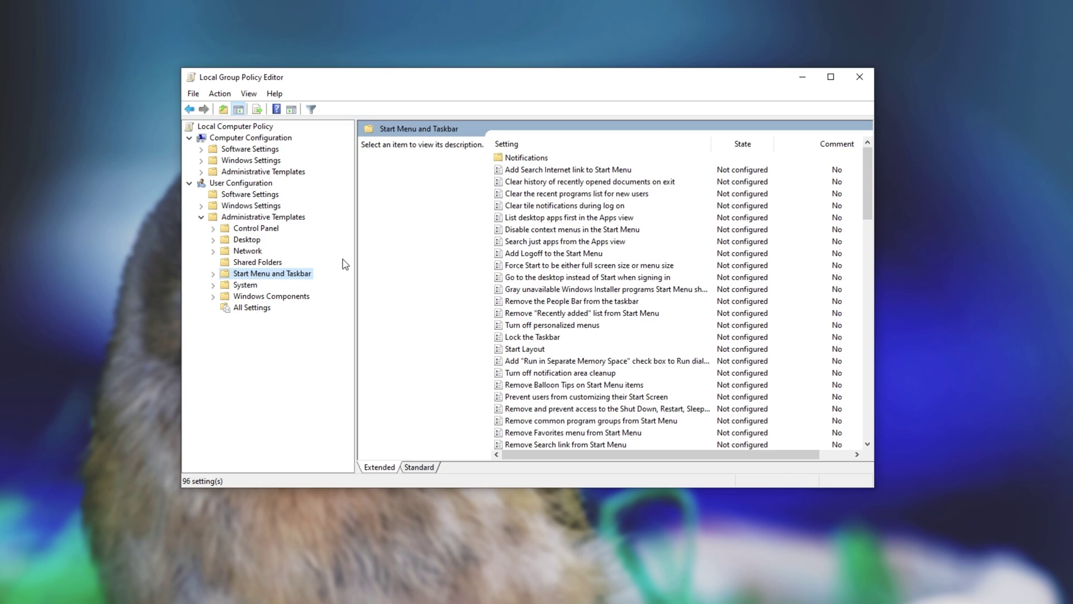
# - Narrow the policy tree, widen the editor window and sort the policies alphabetically by setting name
pyautogui.moveTo(356, 255); pyautogui.dragTo(321, 255)
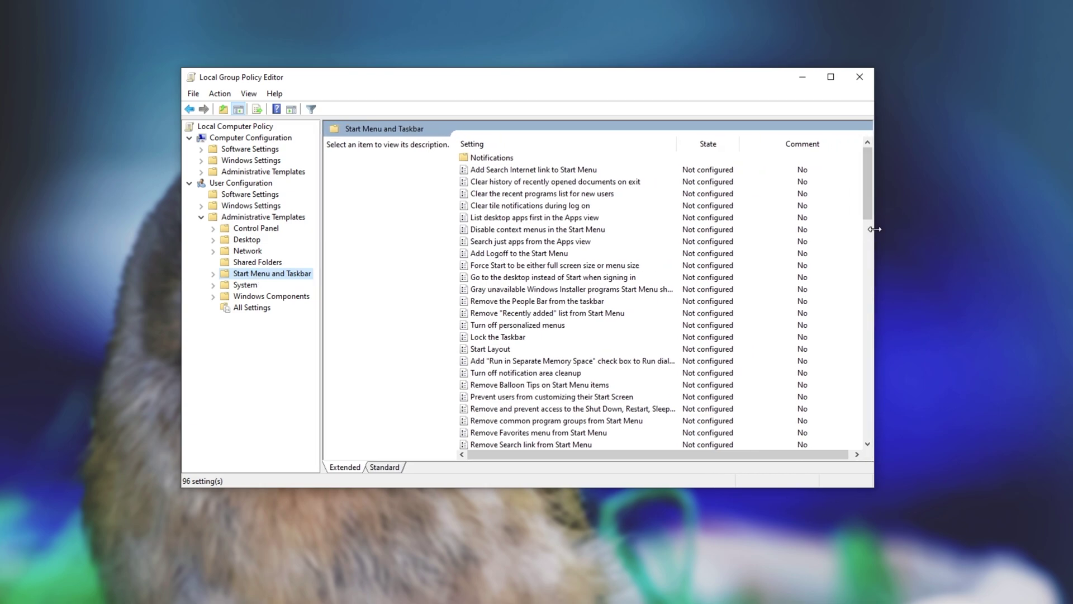
pyautogui.moveTo(876, 230); pyautogui.dragTo(1032, 227)
pyautogui.moveTo(733, 79); pyautogui.dragTo(657, 78)
pyautogui.click(507, 277)
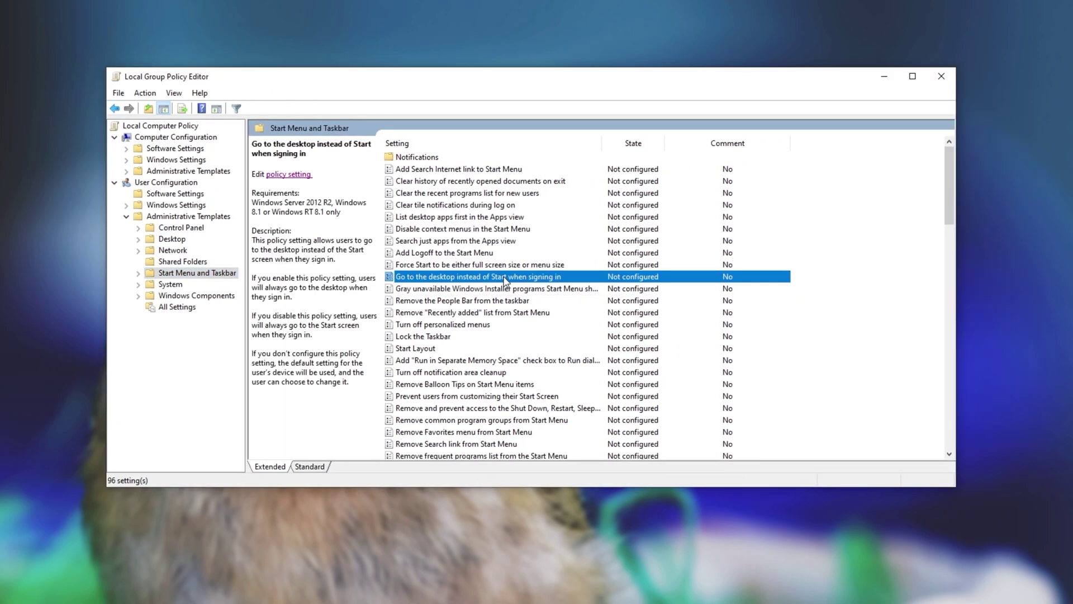
pyautogui.click(406, 143)
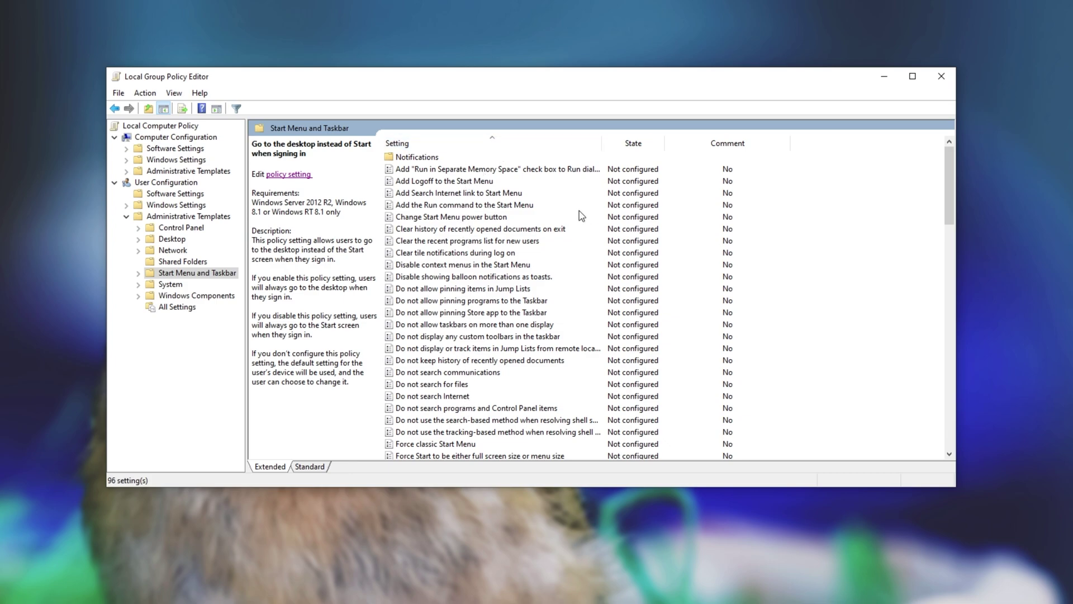
# - Find the policy "Remove Clock from the system notification area" in the list and open it for editing
pyautogui.click(491, 229)
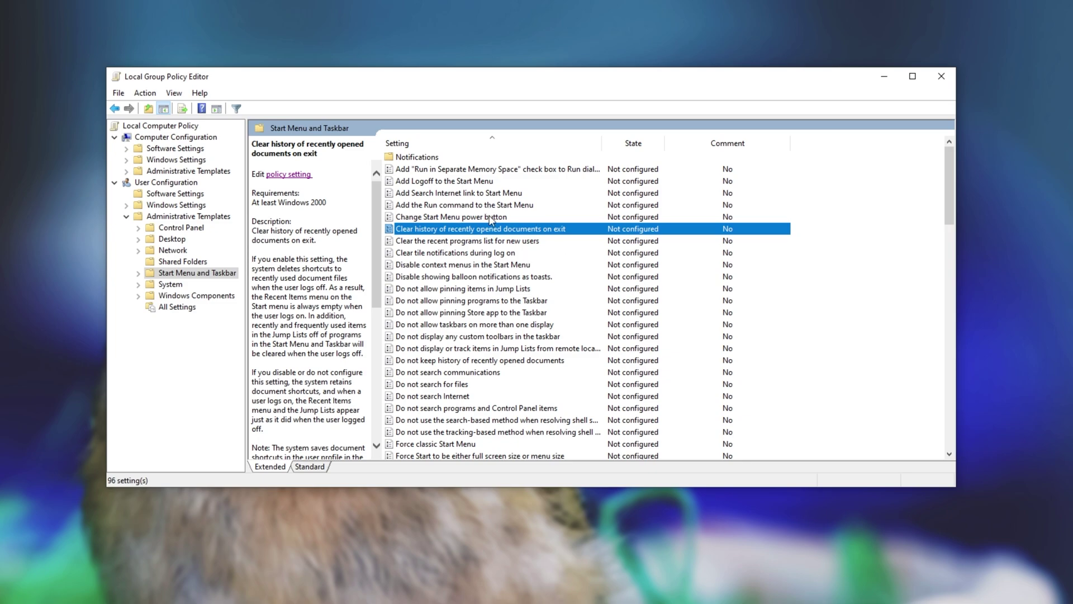
pyautogui.press('r')
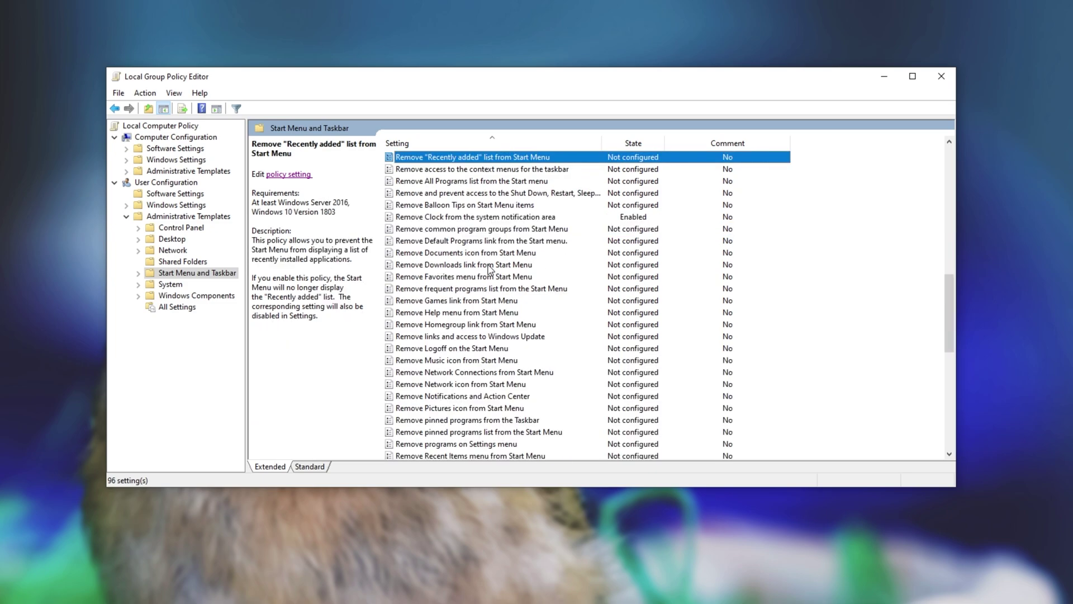
pyautogui.press('Down')
pyautogui.press('Down')
pyautogui.press('Down')
pyautogui.press('Down')
pyautogui.press('Down')
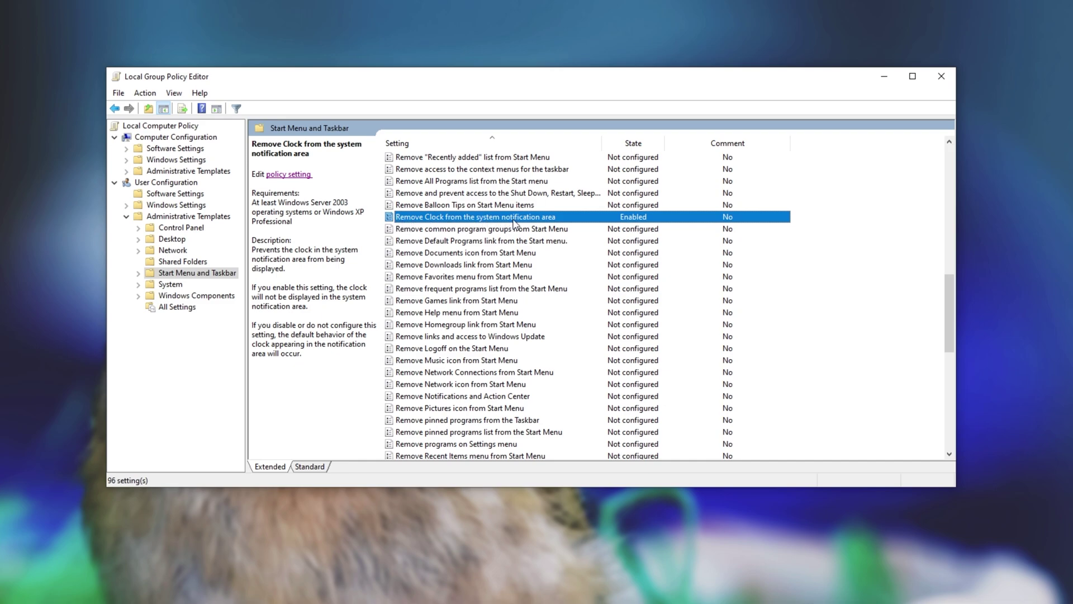
pyautogui.doubleClick(553, 222)
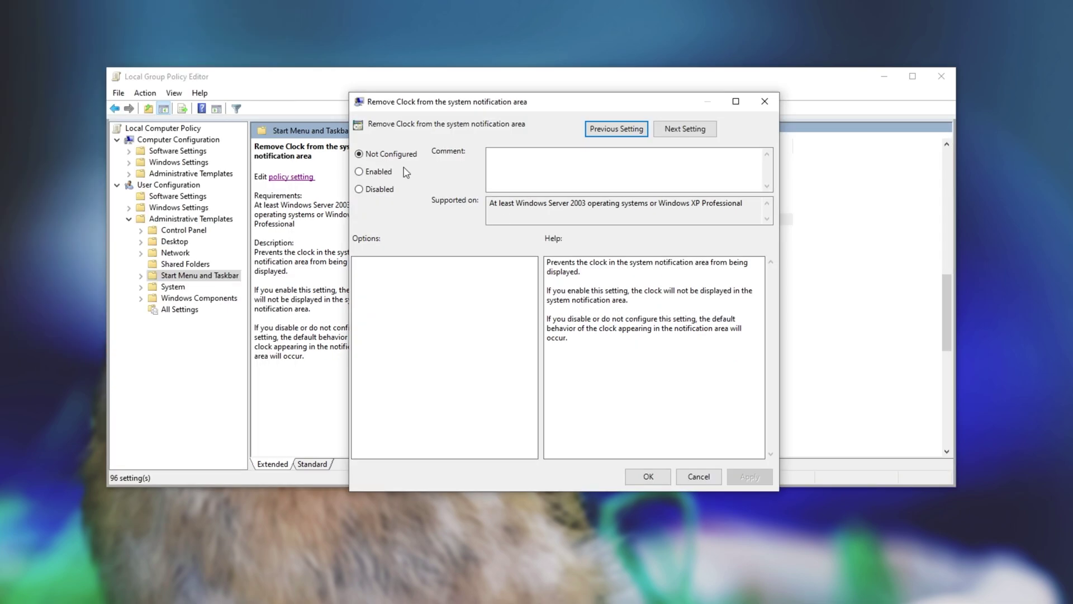
# - Try the clock removal policy's other states, applying Enabled first and Disabled second
pyautogui.click(385, 154)
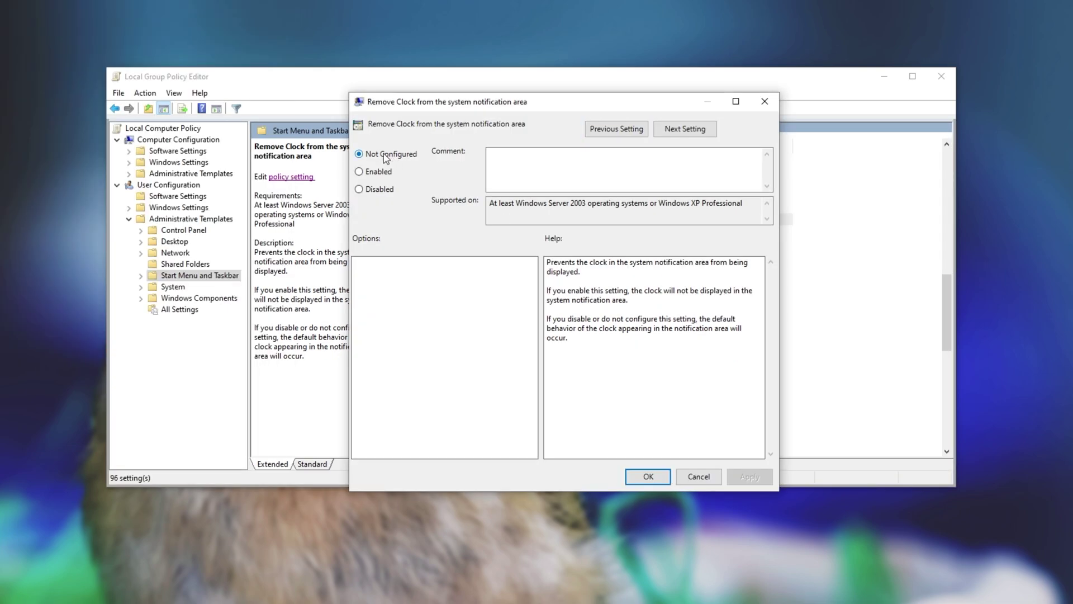
pyautogui.moveTo(409, 106); pyautogui.dragTo(398, 102)
pyautogui.click(363, 169)
pyautogui.click(737, 474)
pyautogui.click(364, 186)
pyautogui.click(736, 474)
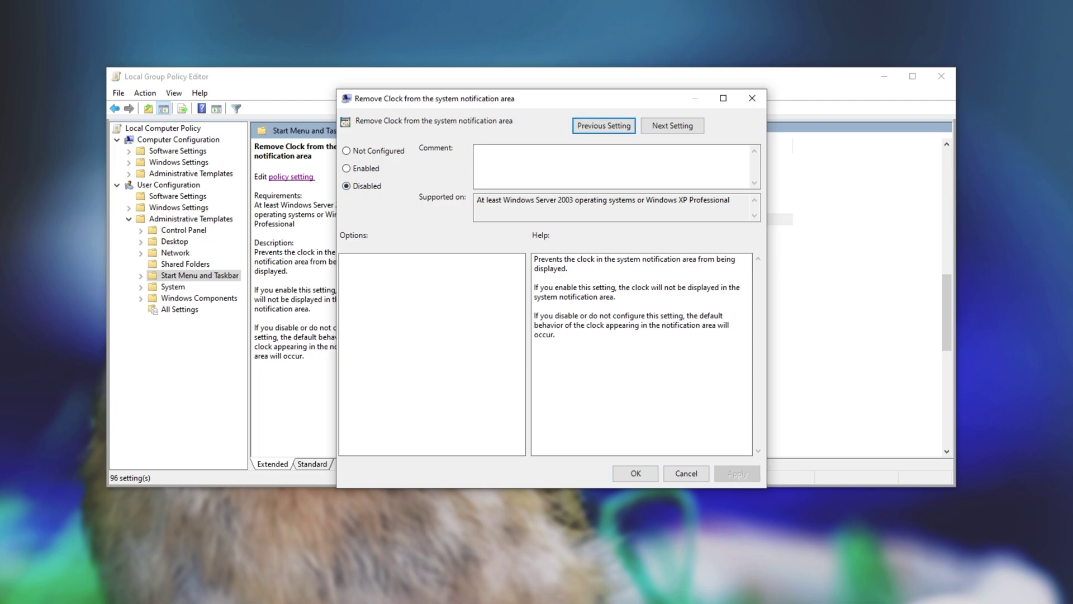
# - Set the "Remove Clock from the system notification area" policy to Enabled and apply it
pyautogui.click(352, 169)
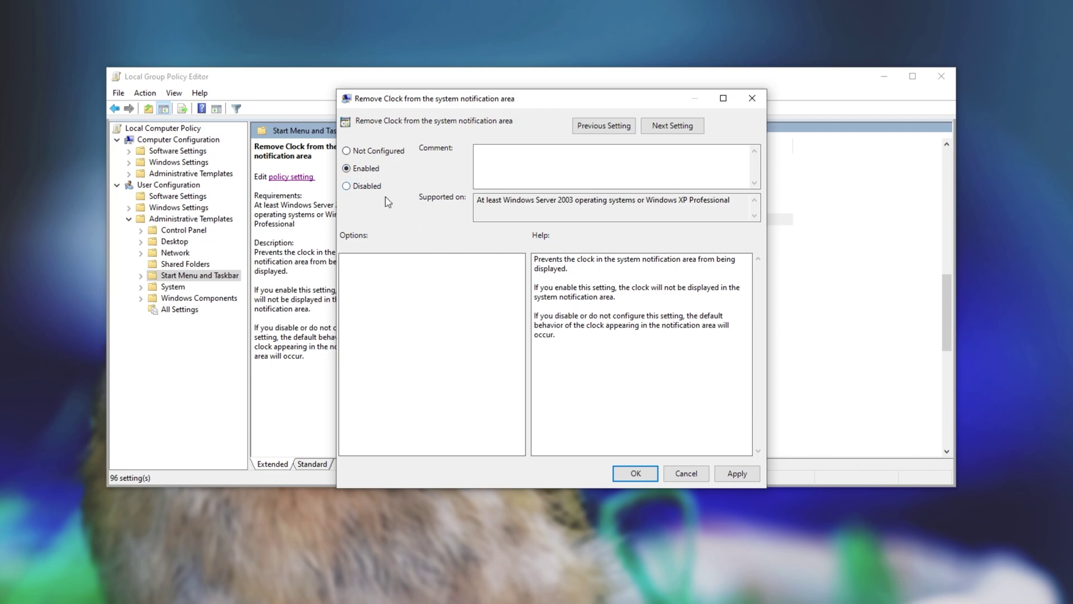
pyautogui.click(737, 473)
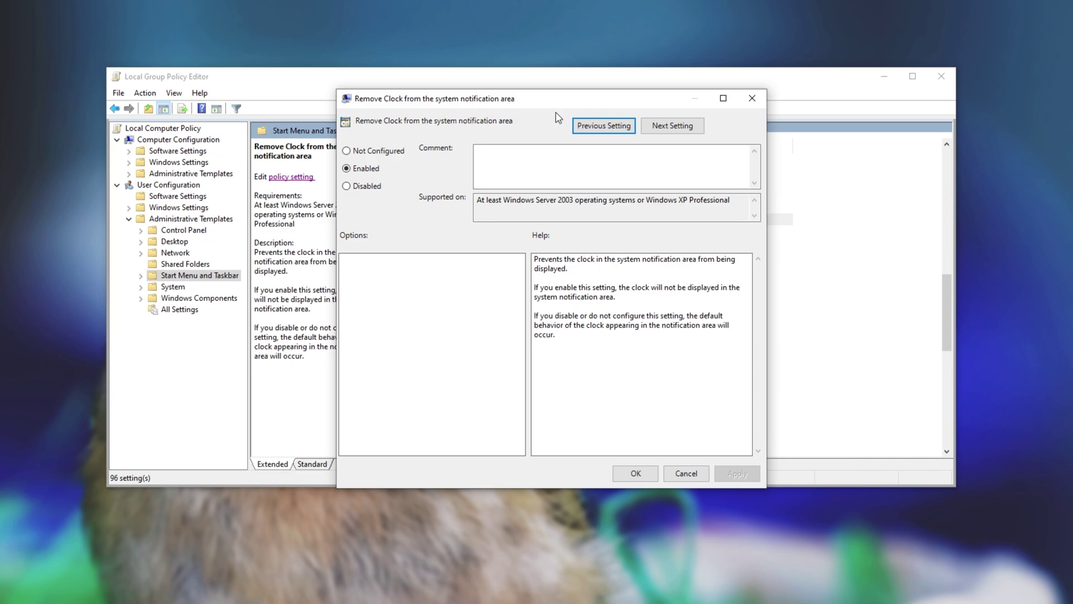
pyautogui.moveTo(543, 101); pyautogui.dragTo(520, 93)
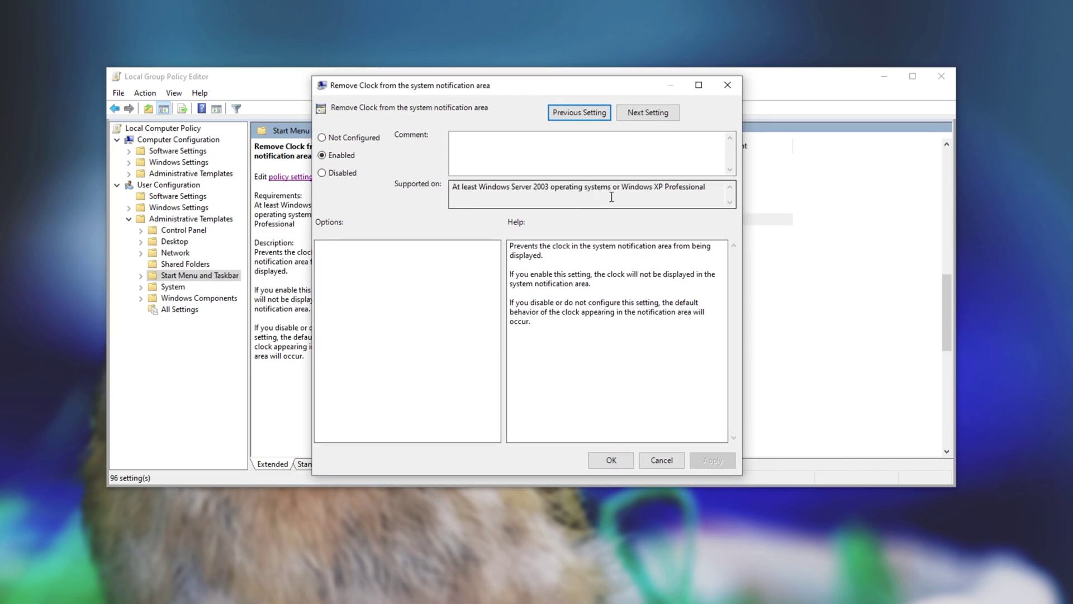
# - Open Task Manager and a File Explorer window, and end the Windows Explorer task
pyautogui.rightClick(590, 603)
pyautogui.click(619, 602)
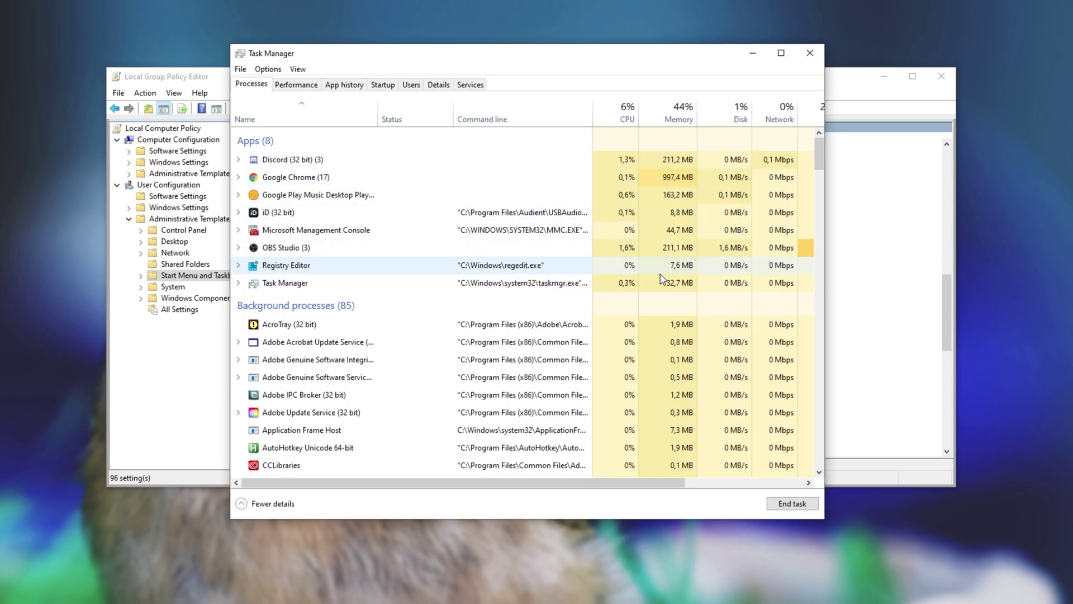
pyautogui.press('super+e')
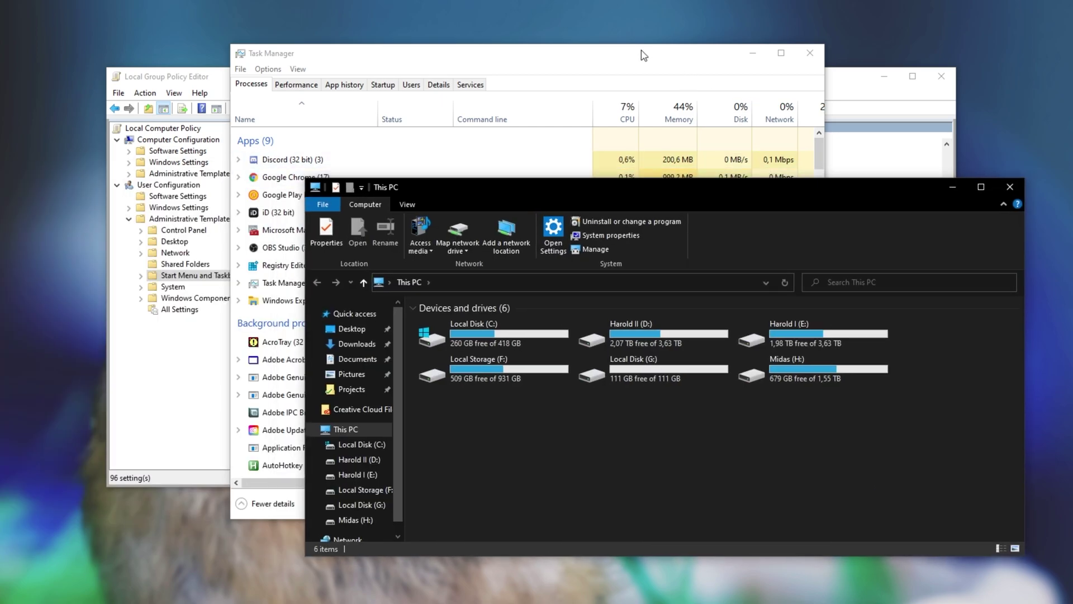
pyautogui.click(640, 56)
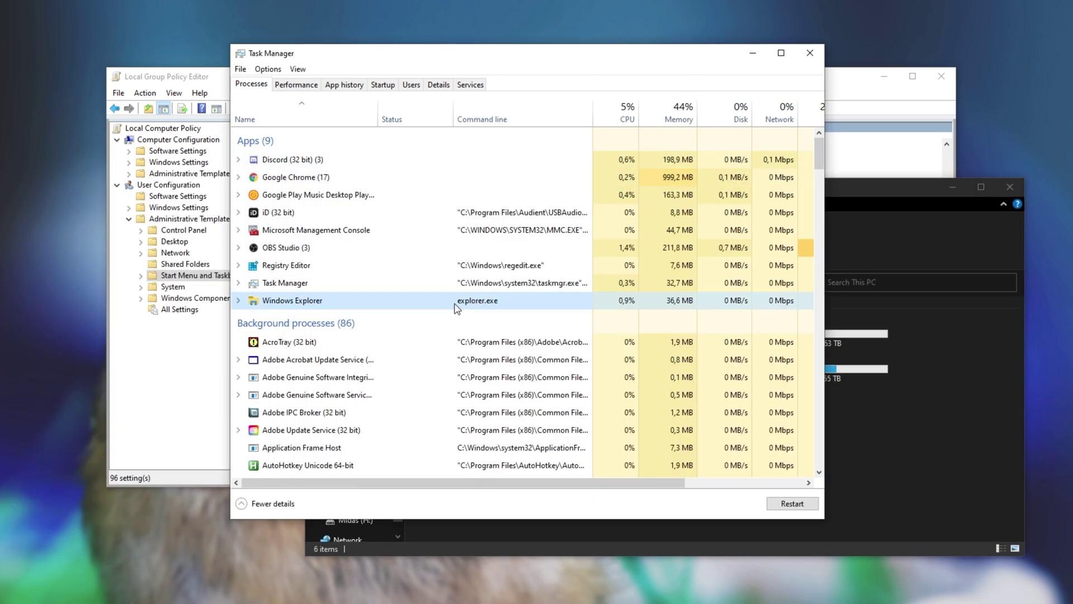
pyautogui.rightClick(367, 309)
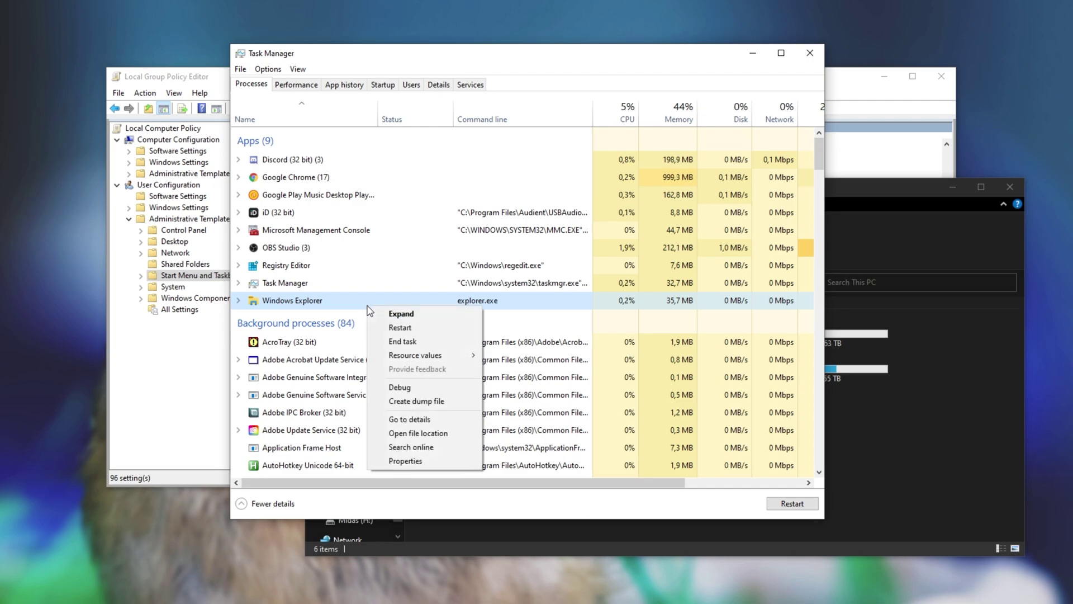
pyautogui.click(399, 340)
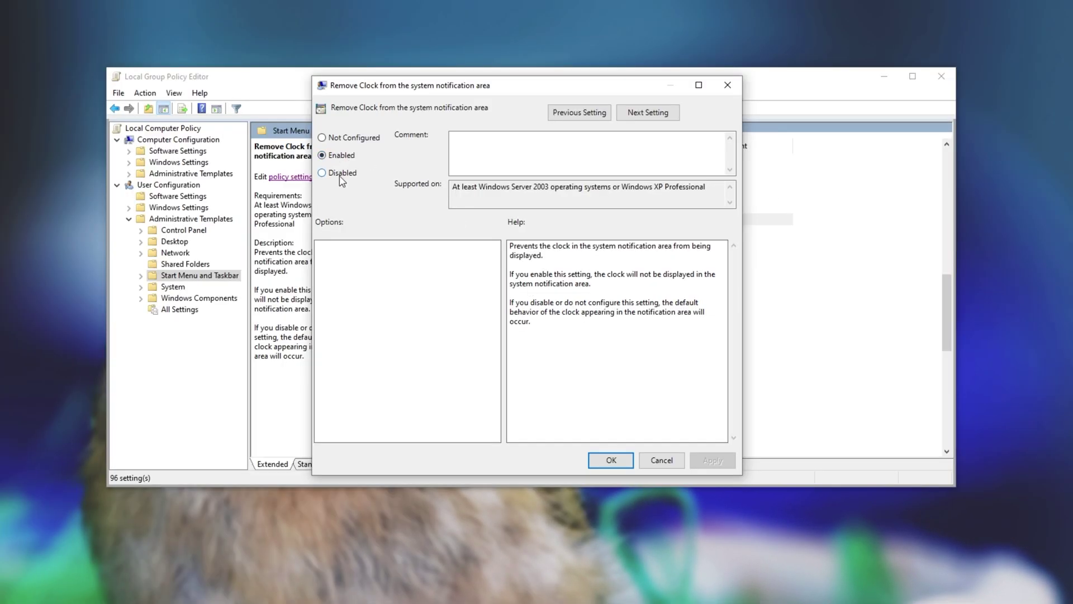
# - Apply Disabled to the clock removal policy, and finish by saving it as Not Configured
pyautogui.click(341, 173)
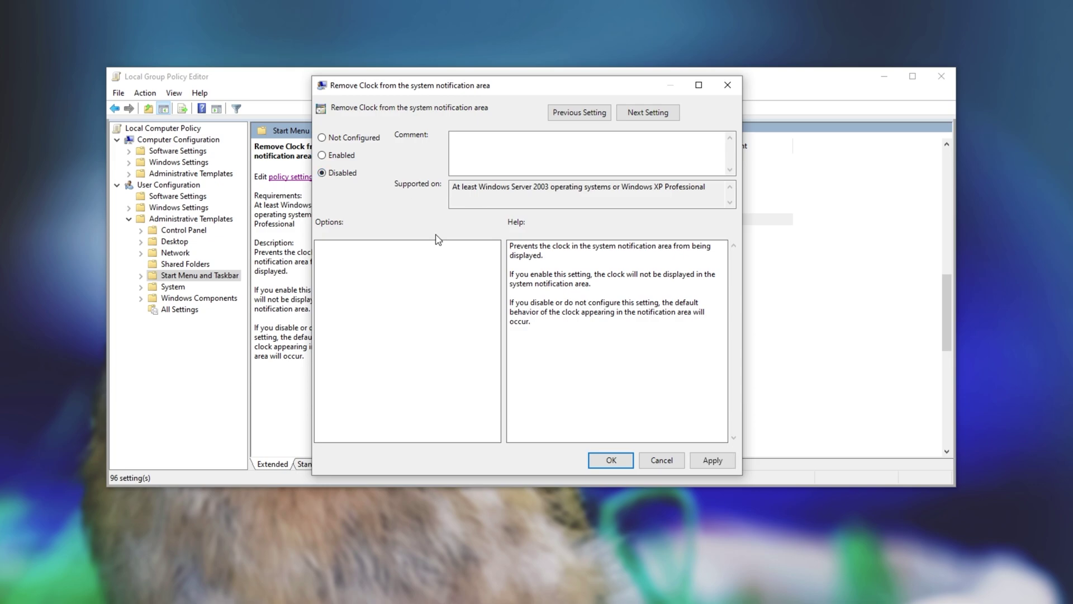
pyautogui.click(712, 460)
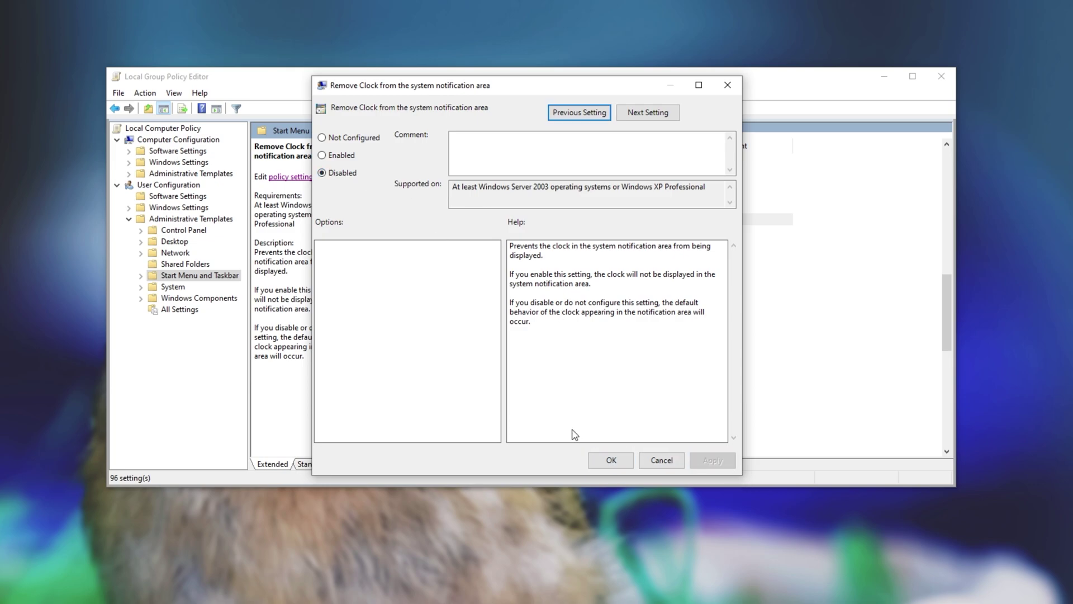
pyautogui.click(329, 138)
pyautogui.click(611, 460)
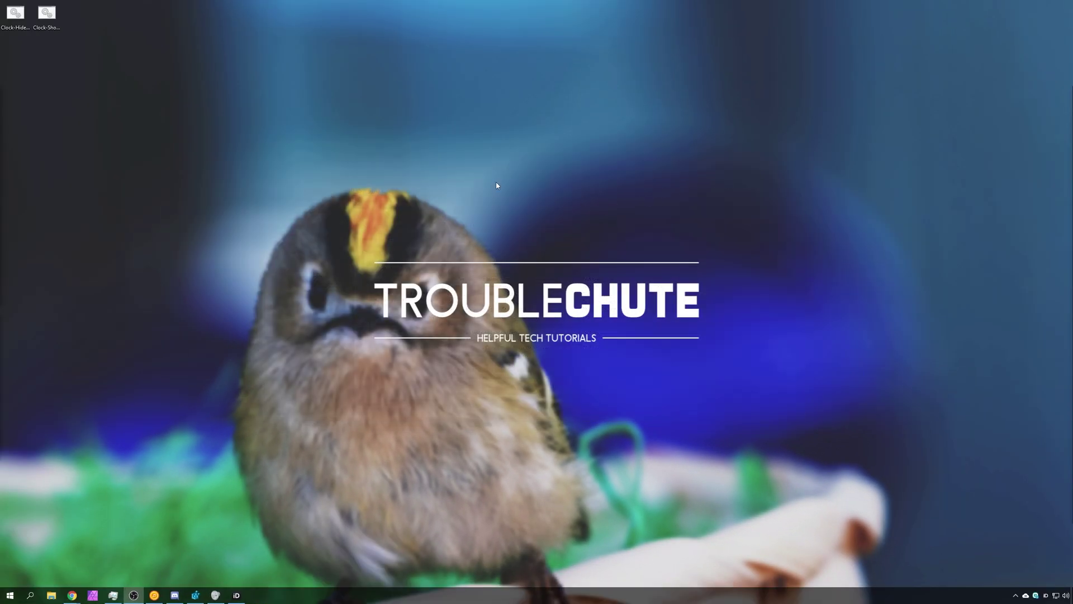
pyautogui.click(25, 27)
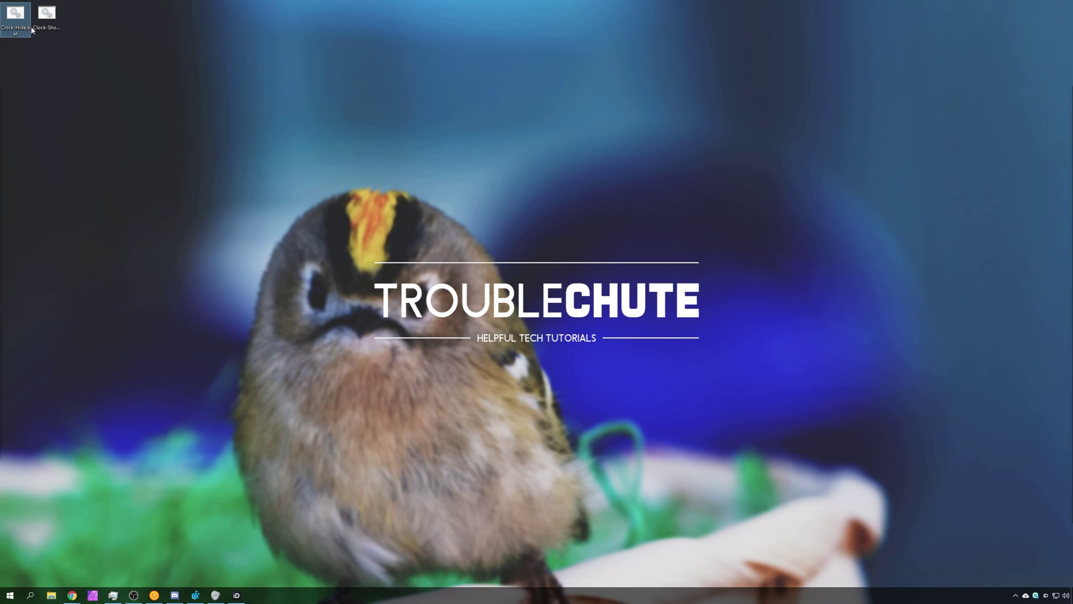
pyautogui.click(58, 26)
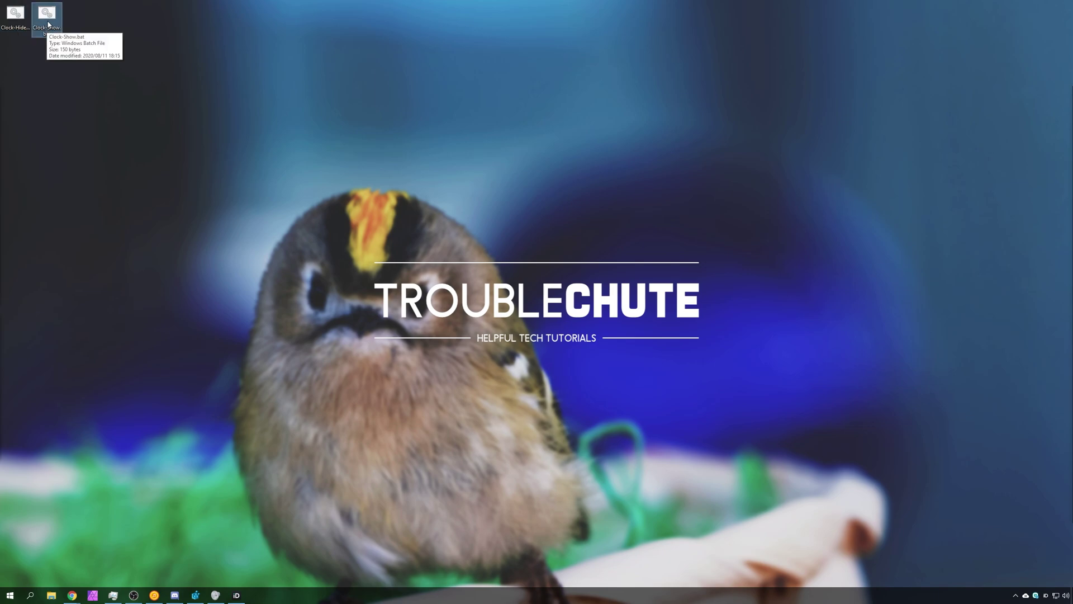
# - Open Clock-Show.bat for editing and examine its HideClock registry delete command and the lines that kill and restart Explorer
pyautogui.rightClick(53, 25)
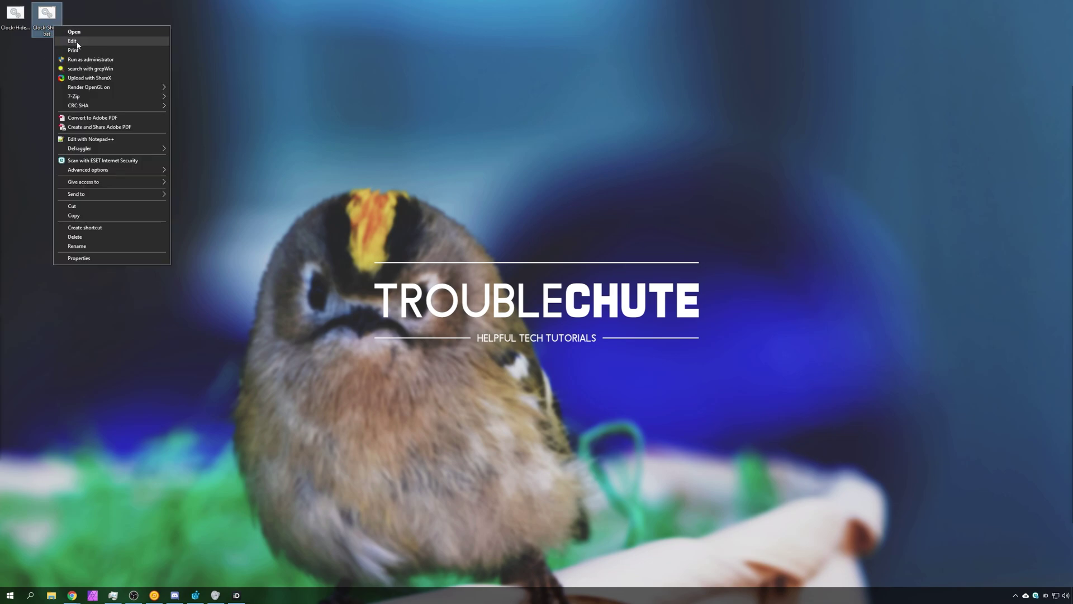
pyautogui.click(75, 42)
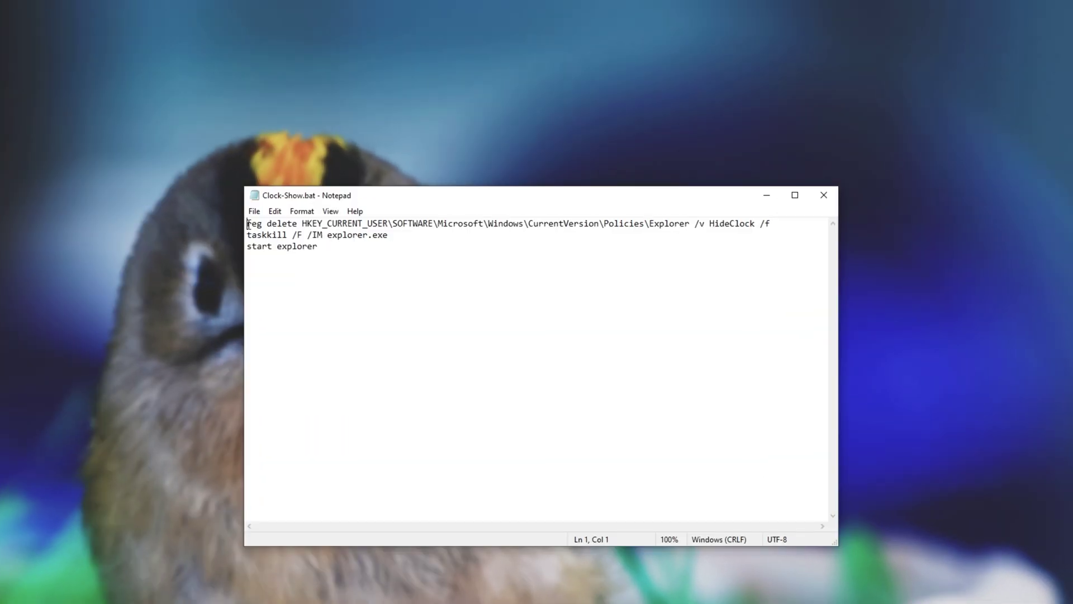
pyautogui.moveTo(147, 357); pyautogui.dragTo(180, 357)
pyautogui.click(308, 231)
pyautogui.moveTo(307, 224); pyautogui.dragTo(448, 223)
pyautogui.click(564, 231)
pyautogui.click(328, 223)
pyautogui.moveTo(328, 223); pyautogui.dragTo(754, 227)
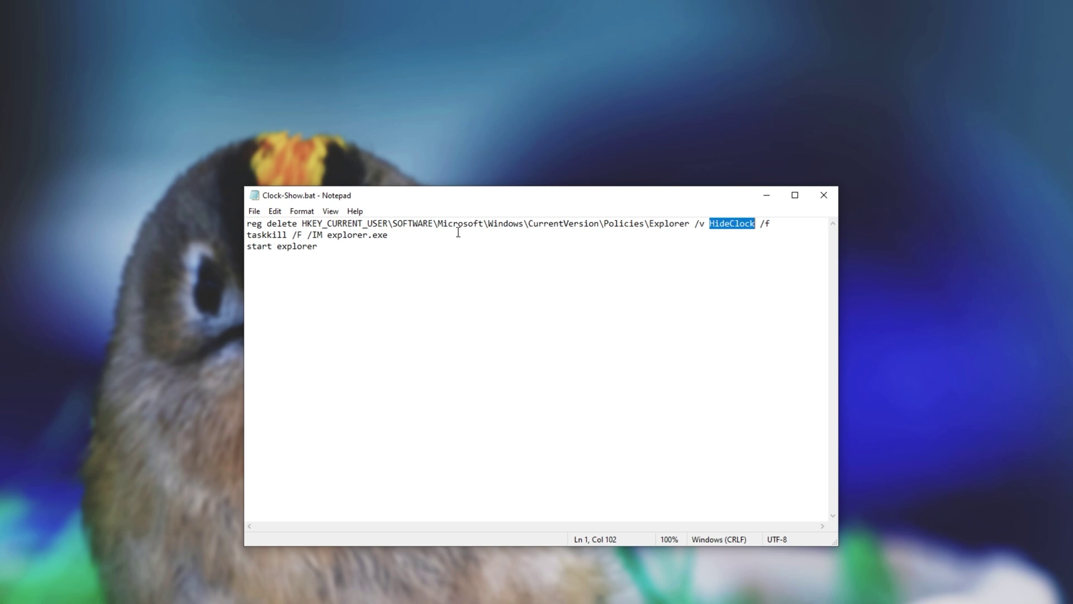
pyautogui.moveTo(388, 235); pyautogui.dragTo(250, 235)
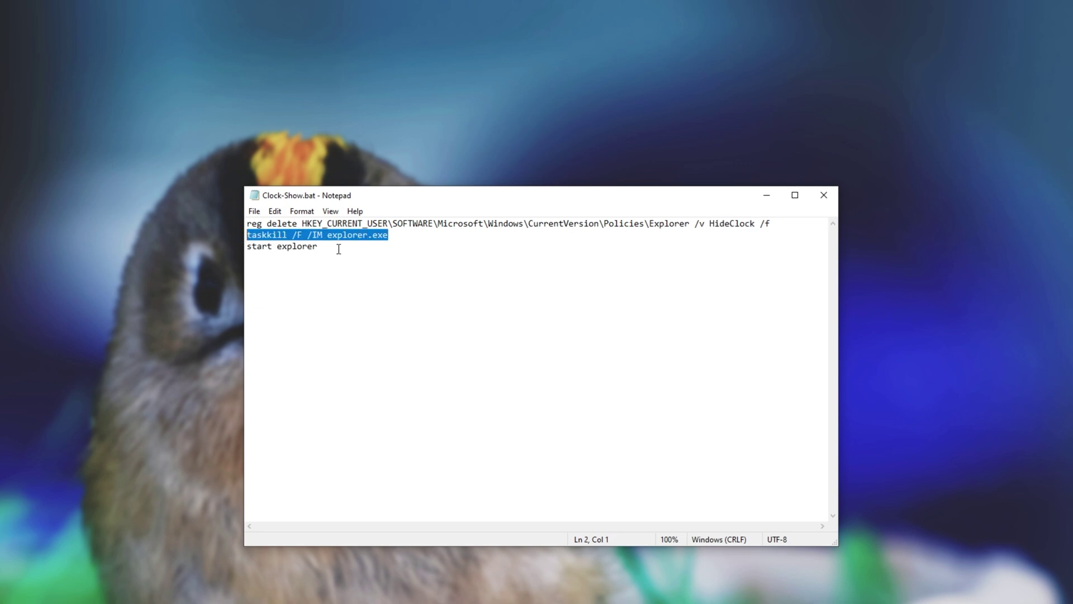
pyautogui.moveTo(338, 249); pyautogui.dragTo(241, 266)
pyautogui.click(316, 296)
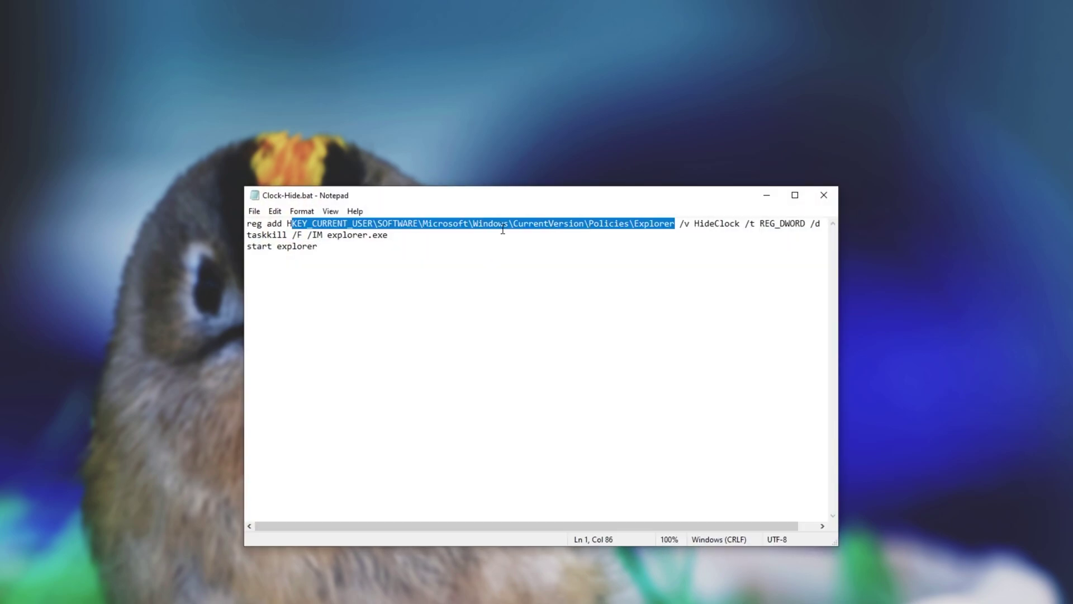
# - Examine the HideClock registry add command, its data value and the Explorer restart lines in Clock-Hide.bat, and close the file
pyautogui.moveTo(287, 224); pyautogui.dragTo(740, 224)
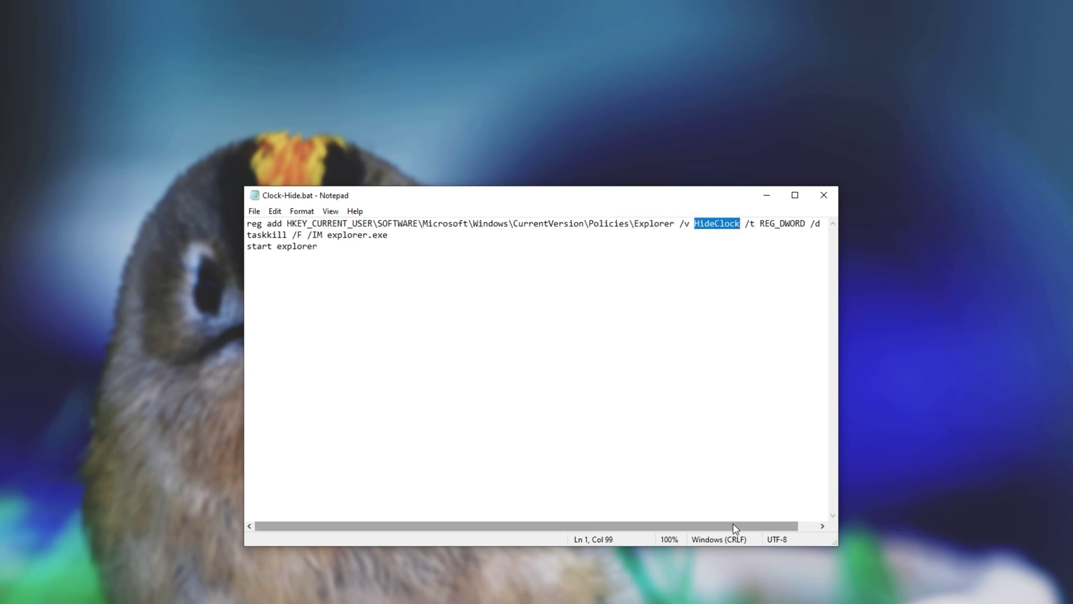
pyautogui.moveTo(735, 529); pyautogui.dragTo(754, 528)
pyautogui.moveTo(805, 224); pyautogui.dragTo(812, 223)
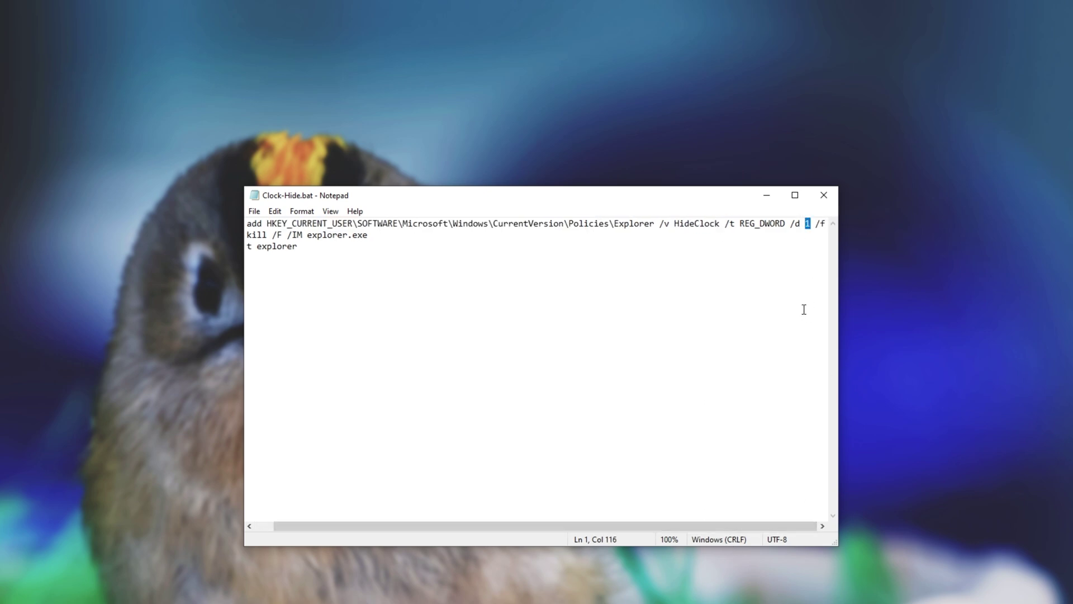
pyautogui.moveTo(731, 525); pyautogui.dragTo(668, 528)
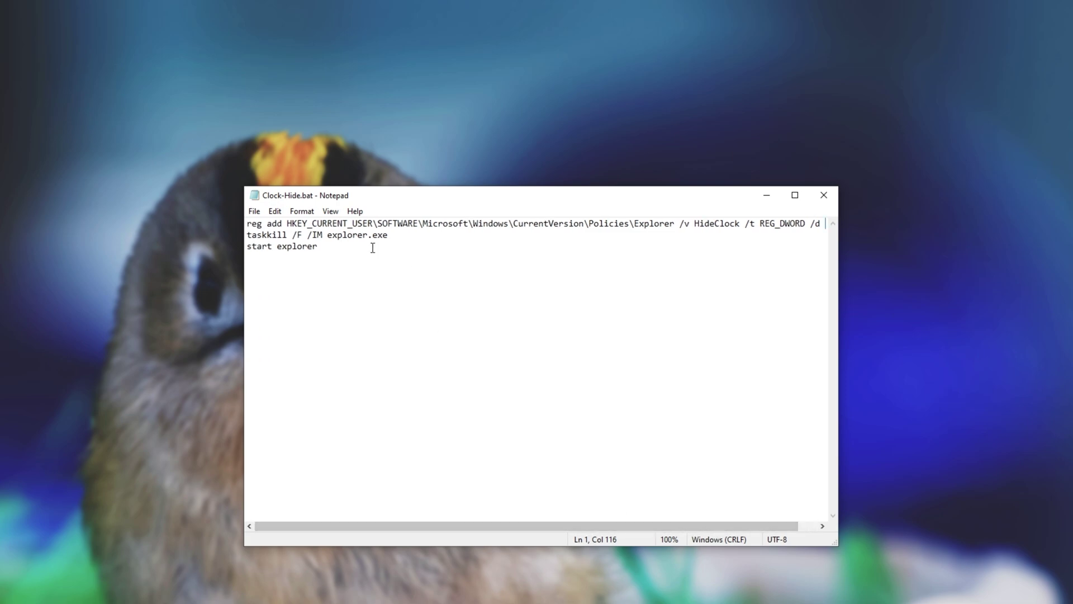
pyautogui.moveTo(371, 247); pyautogui.dragTo(247, 234)
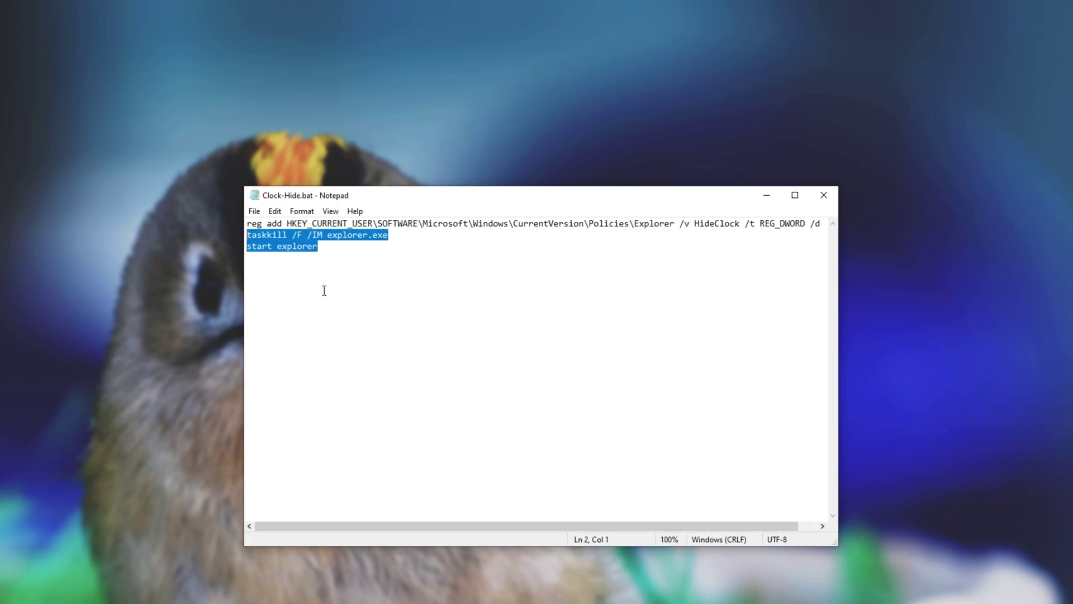
pyautogui.click(824, 195)
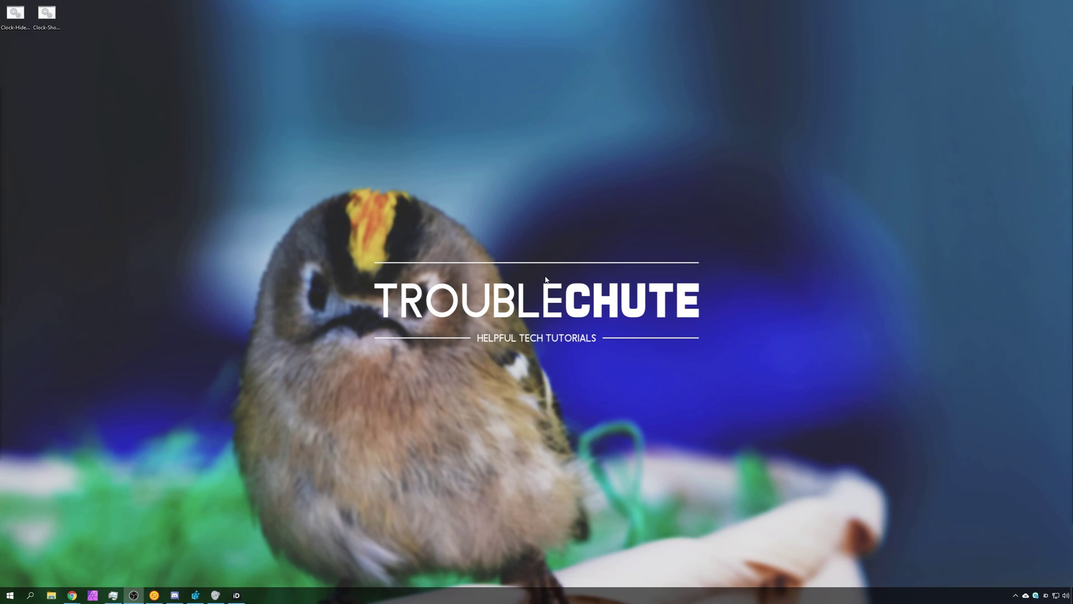
# - Open Windows Settings, search for "system icons" and turn the Clock system icon on
pyautogui.press('super+i')
pyautogui.write('tem icons')
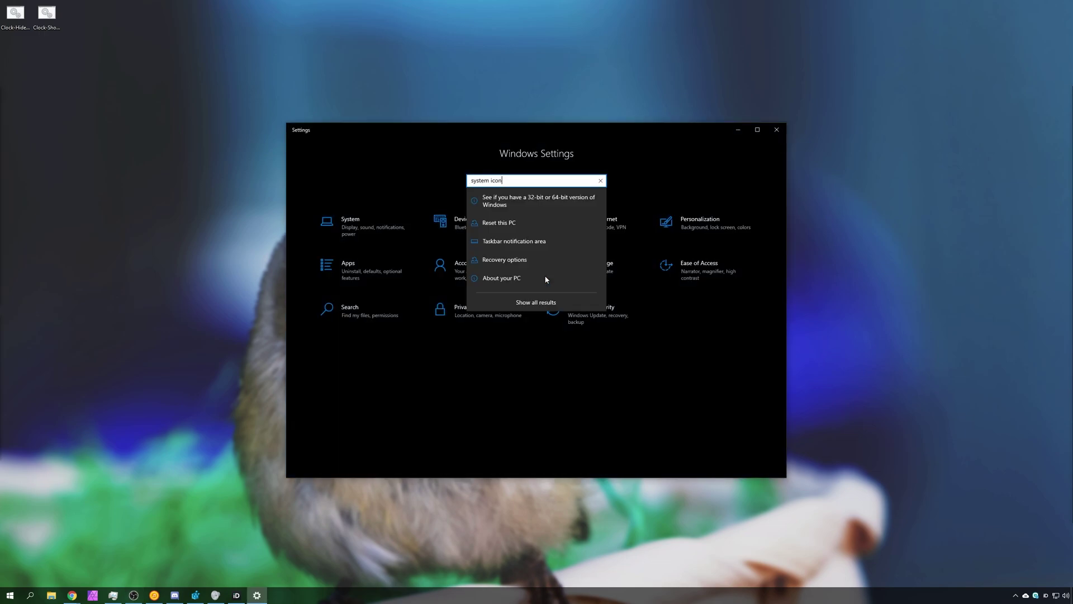
pyautogui.click(588, 198)
pyautogui.click(429, 184)
pyautogui.click(429, 184)
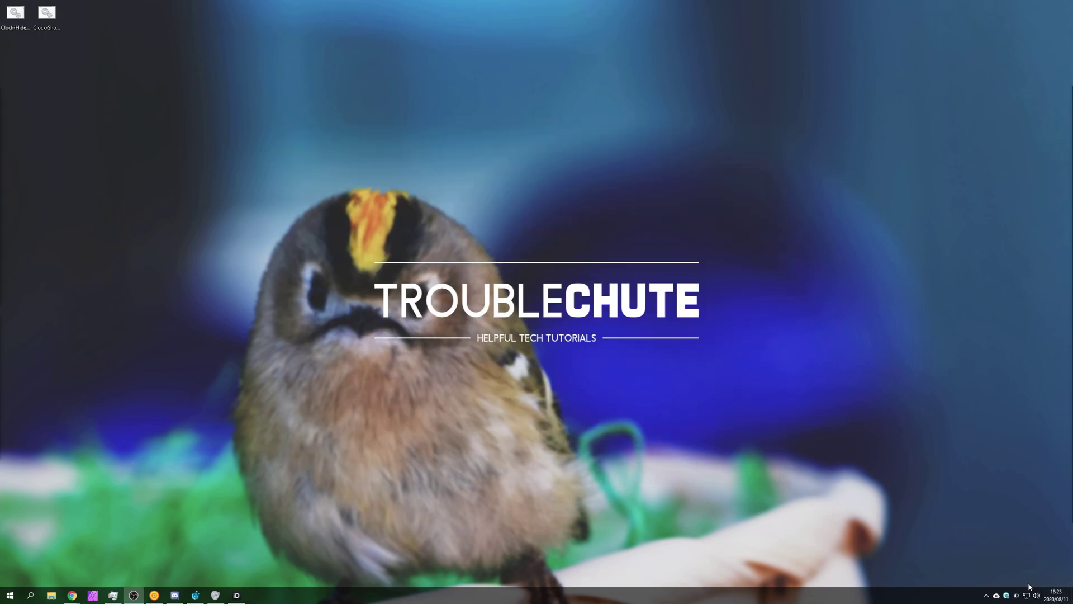
# - Run the Clock-Hide batch file from the desktop as administrator
pyautogui.rightClick(23, 28)
pyautogui.click(56, 58)
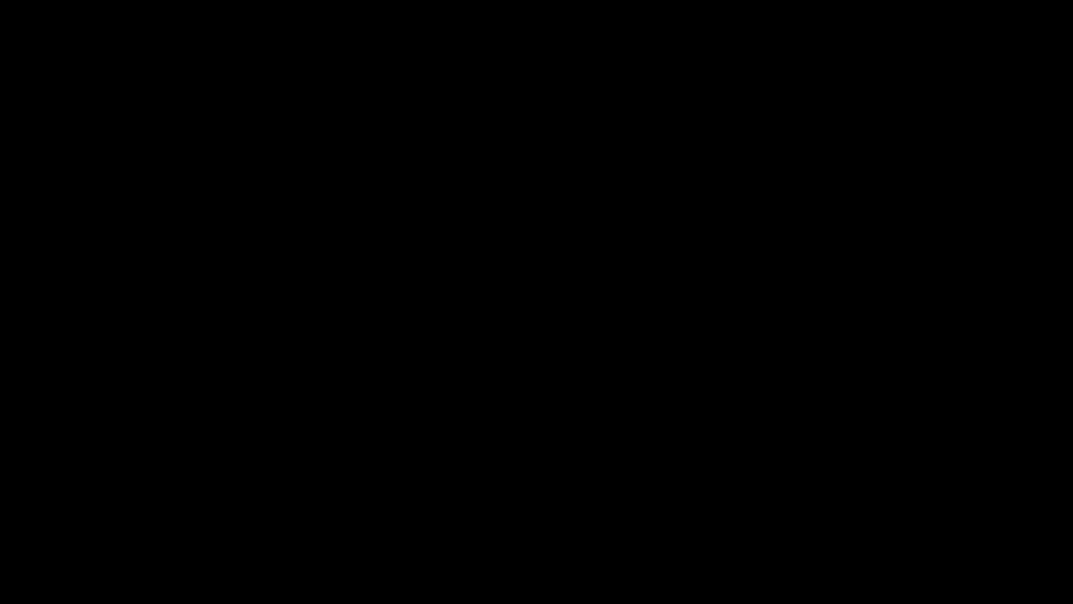